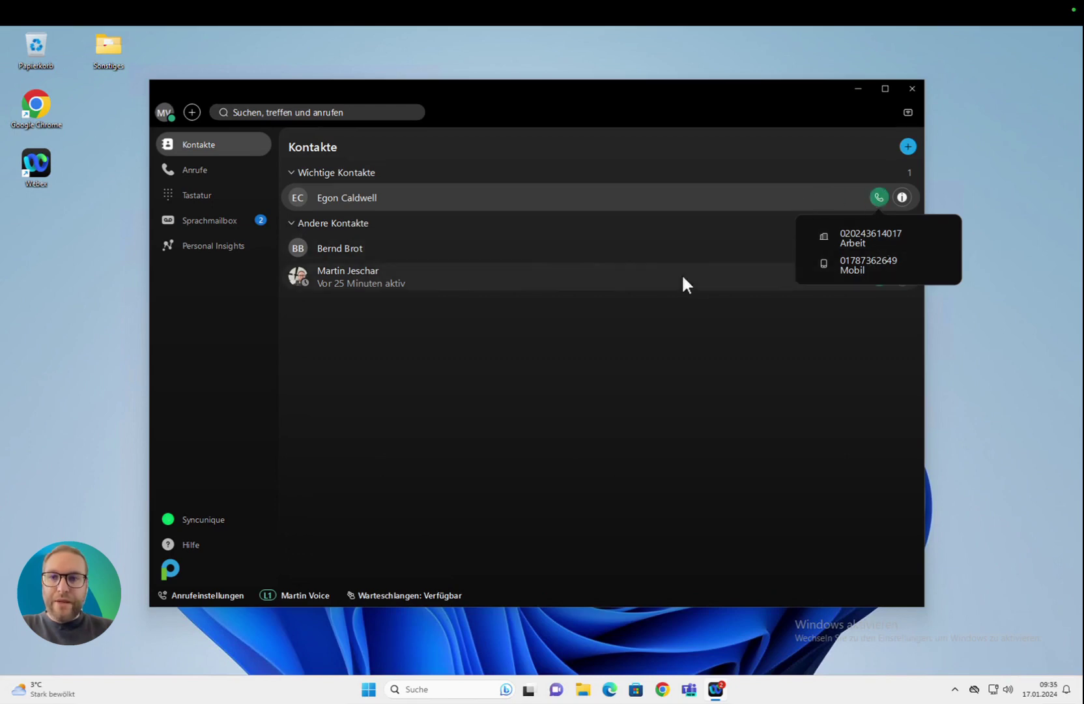
mouse_move(878, 275)
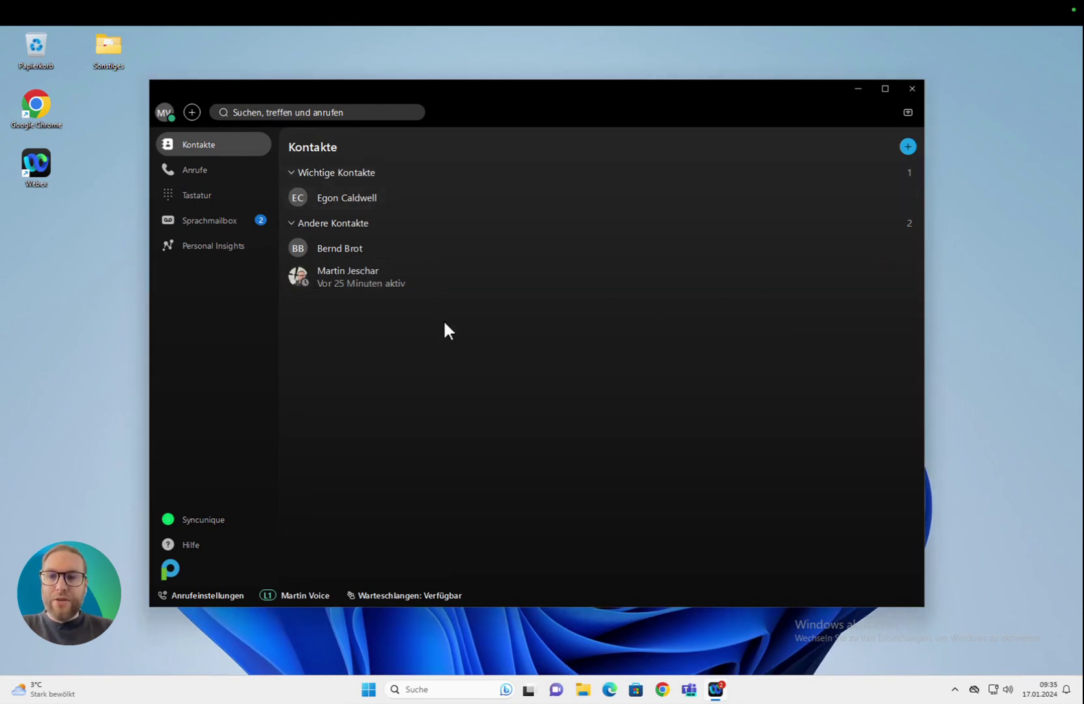
left_click(329, 111)
type("Daniel")
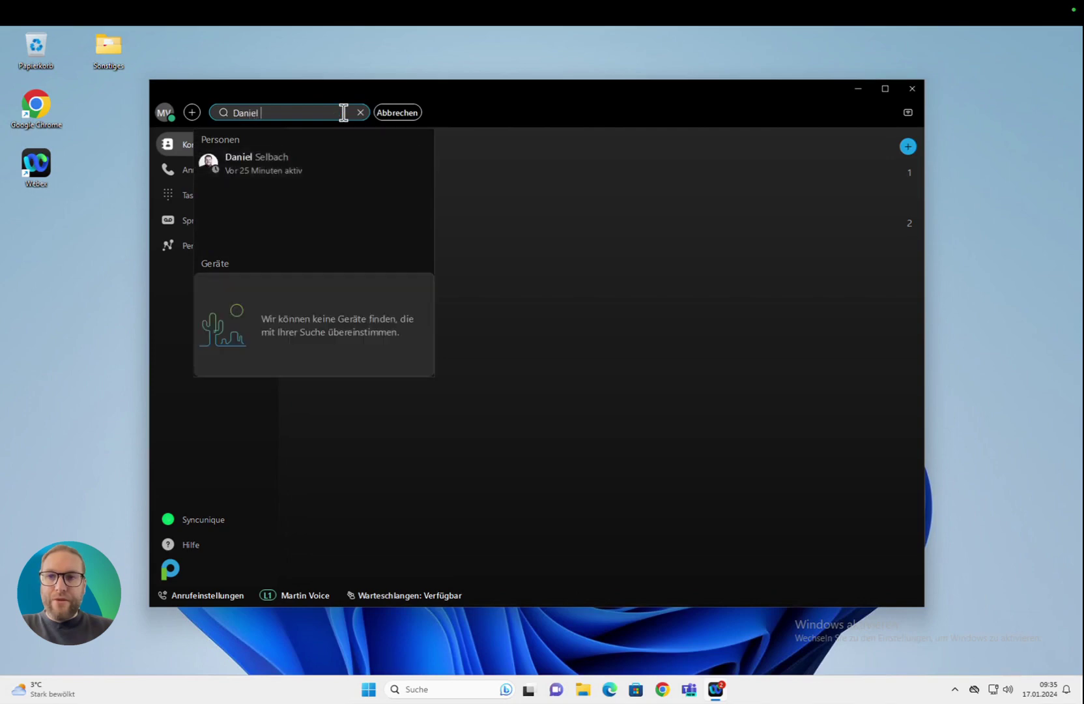
mouse_move(381, 172)
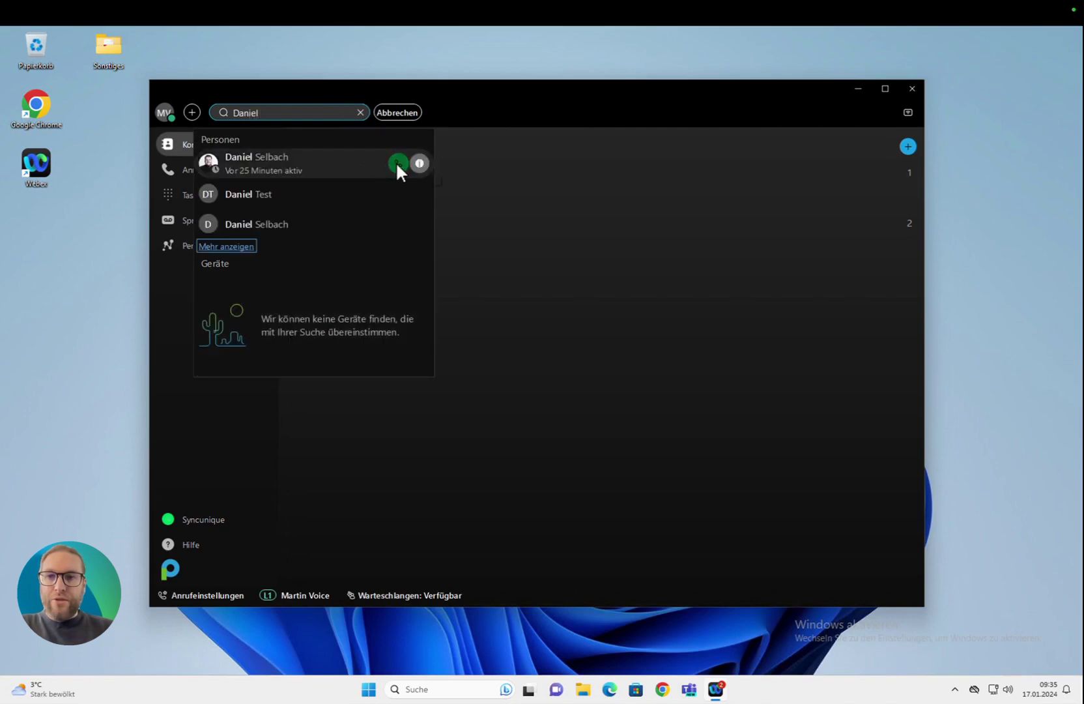
left_click(391, 442)
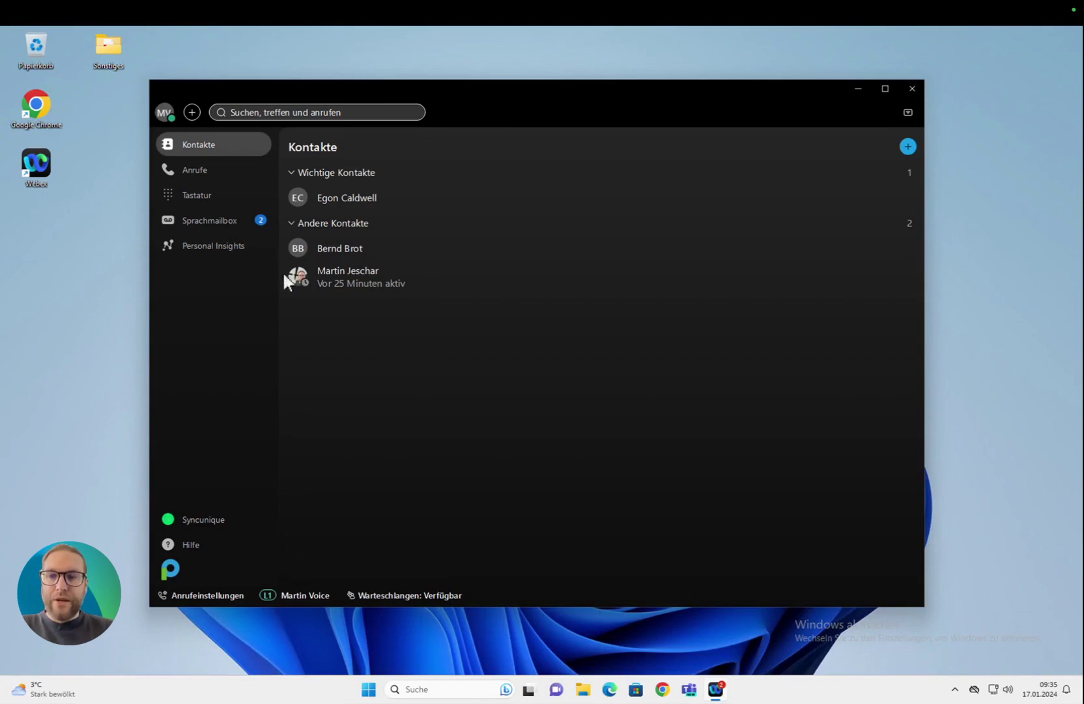
left_click(215, 198)
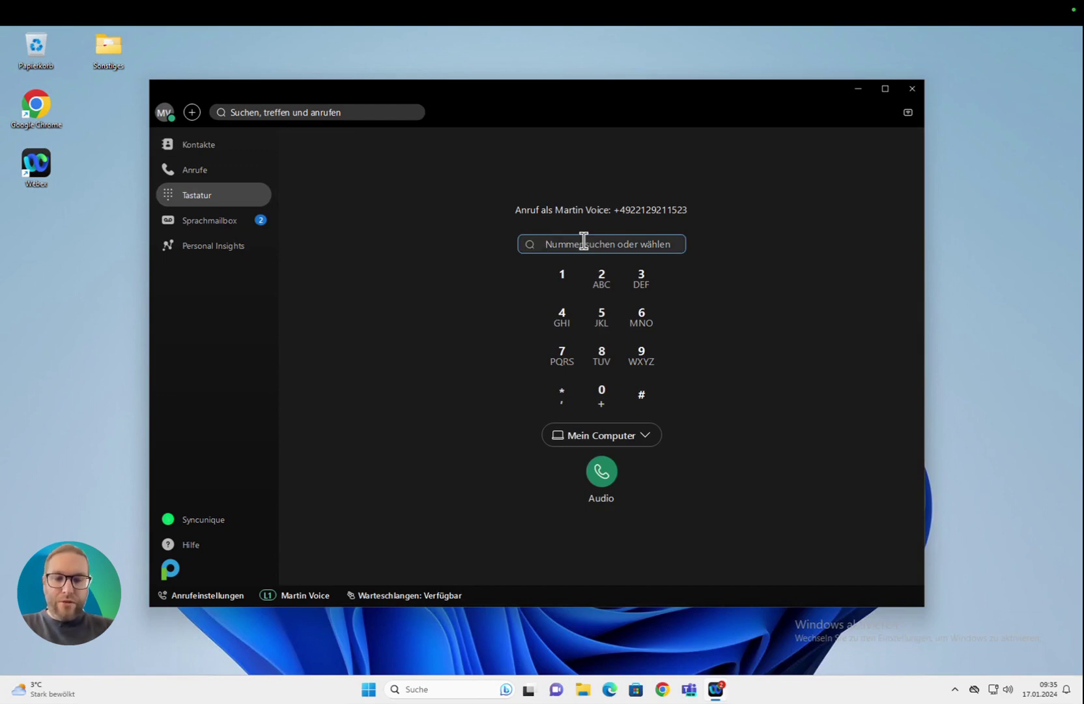
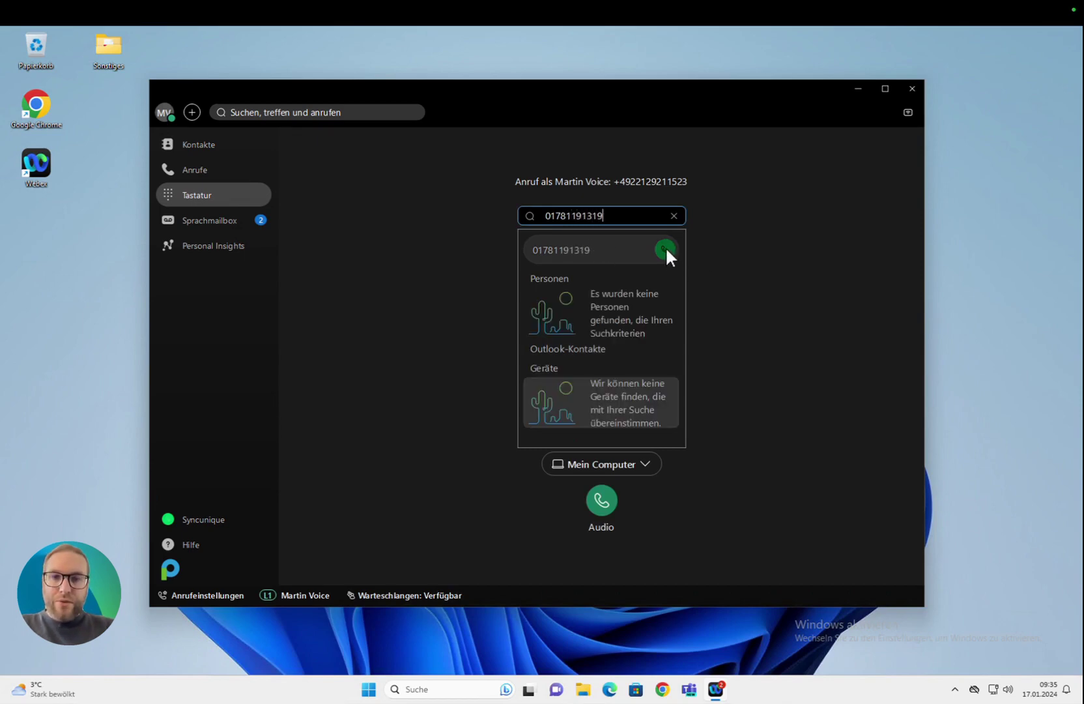
Step: Enter the phone number on the Tastatur keypad and place an outgoing audio call
left_click(664, 249)
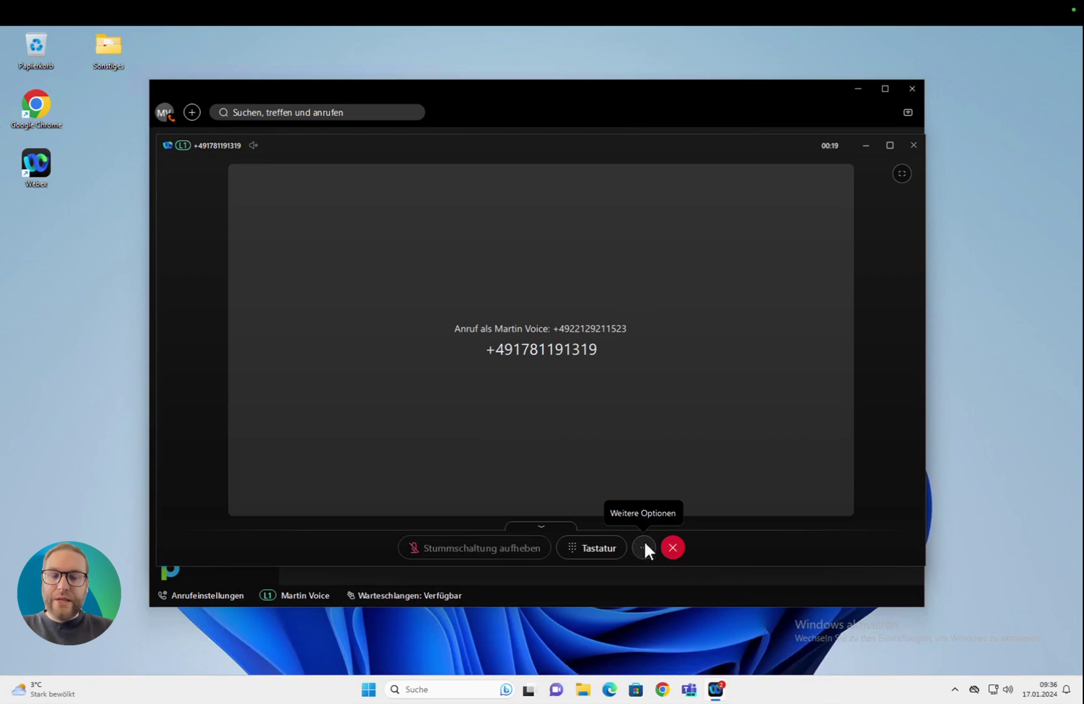
Step: Show the Weitere Optionen menu for hold, transfer, conference and statistics during the call
left_click(644, 548)
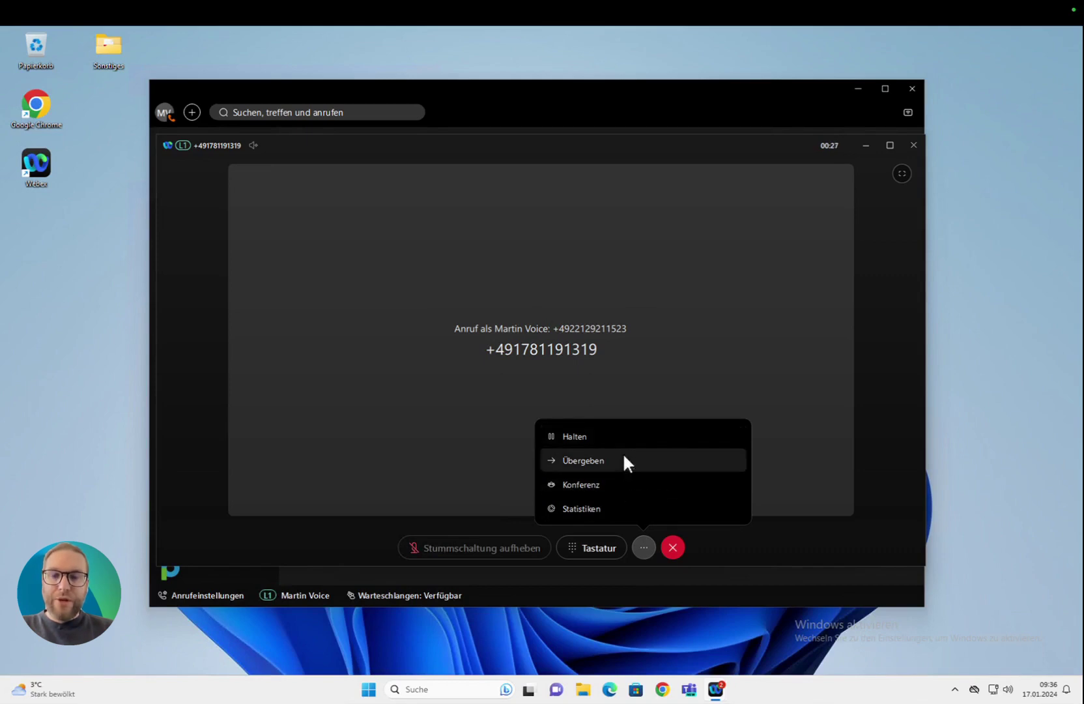
Step: Transfer the call to extension 514 after searching for a colleague, then close the Anruf übertragen dialog
left_click(624, 457)
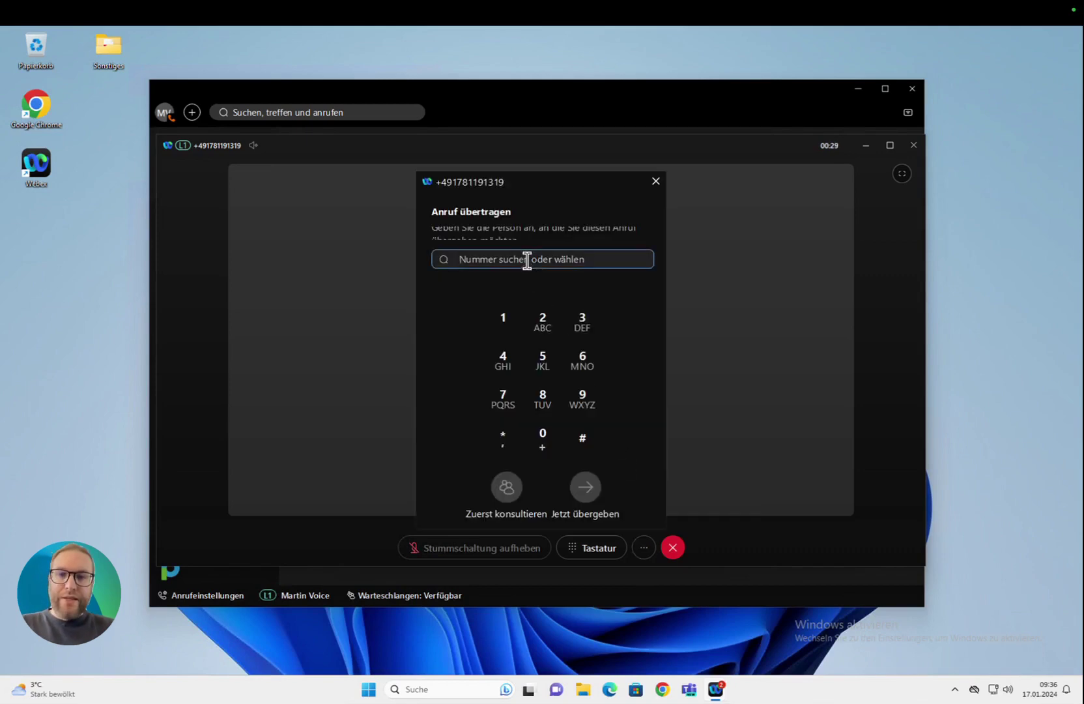
type("Daniel")
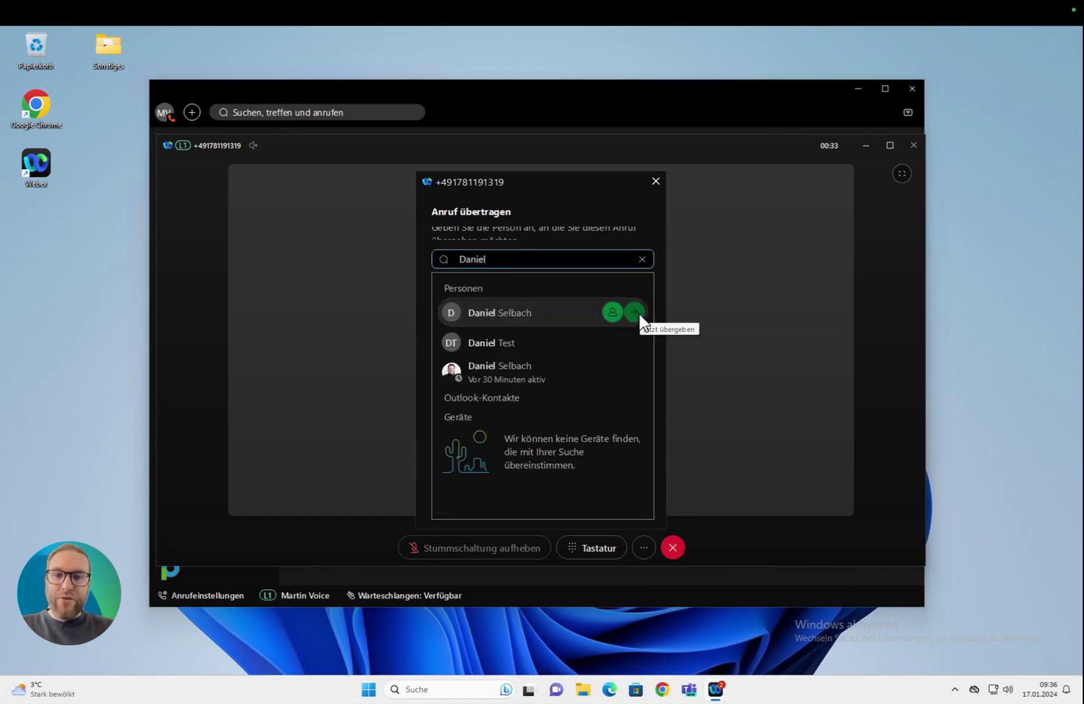
double_click(548, 258)
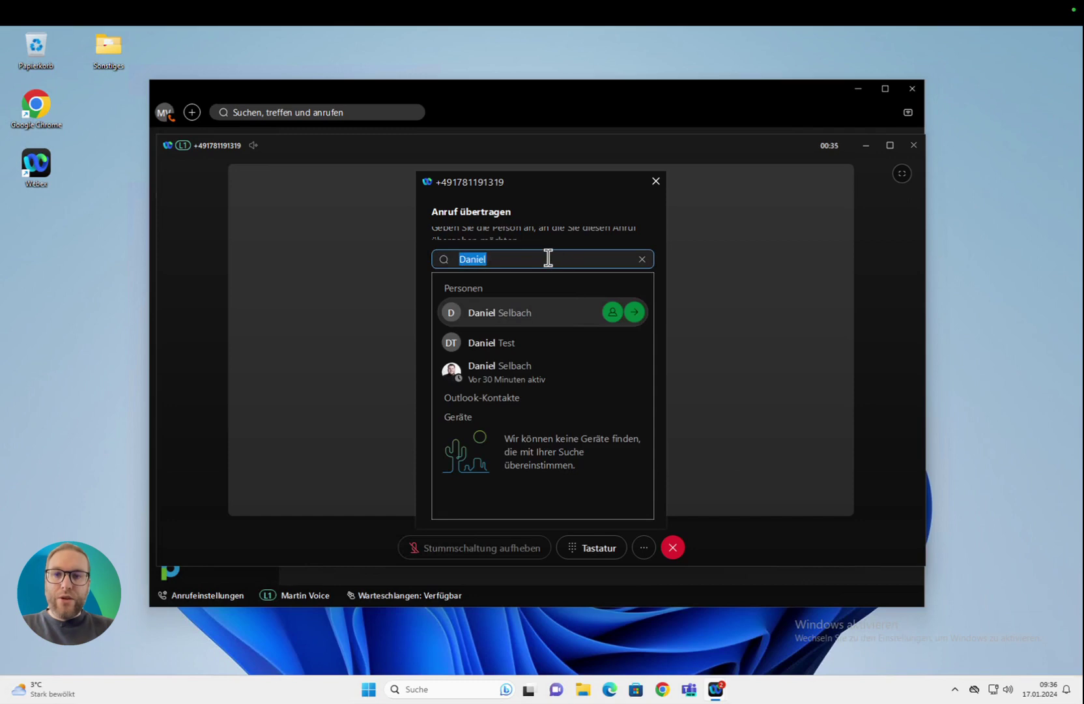
type("523")
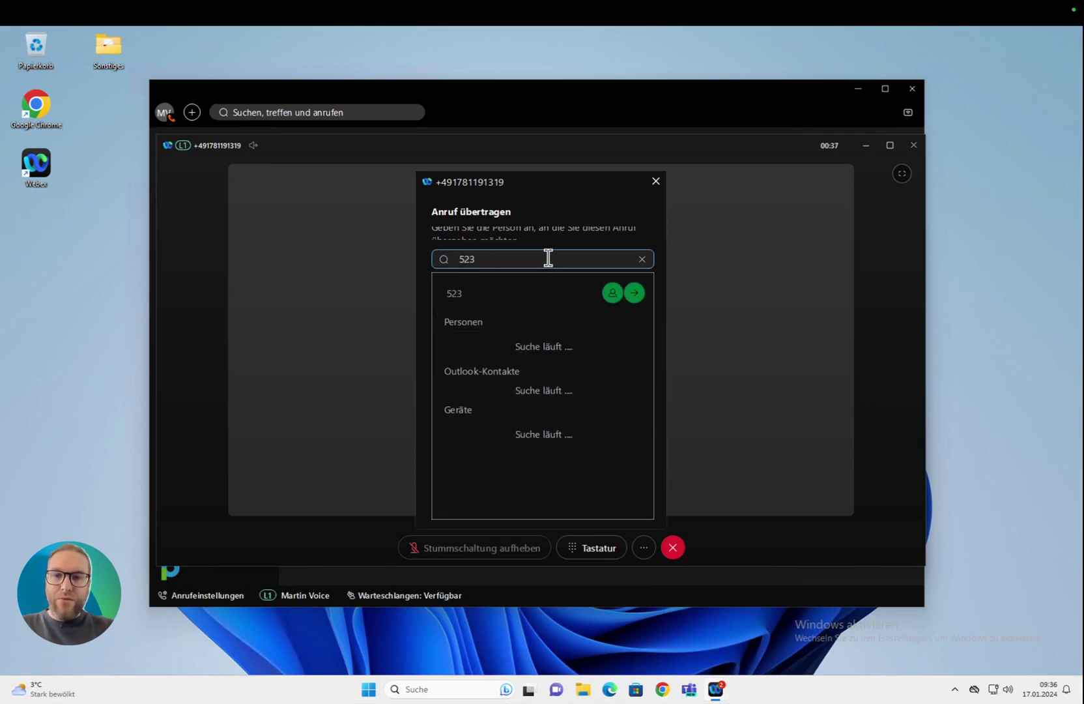
key("BackSpace")
key("BackSpace")
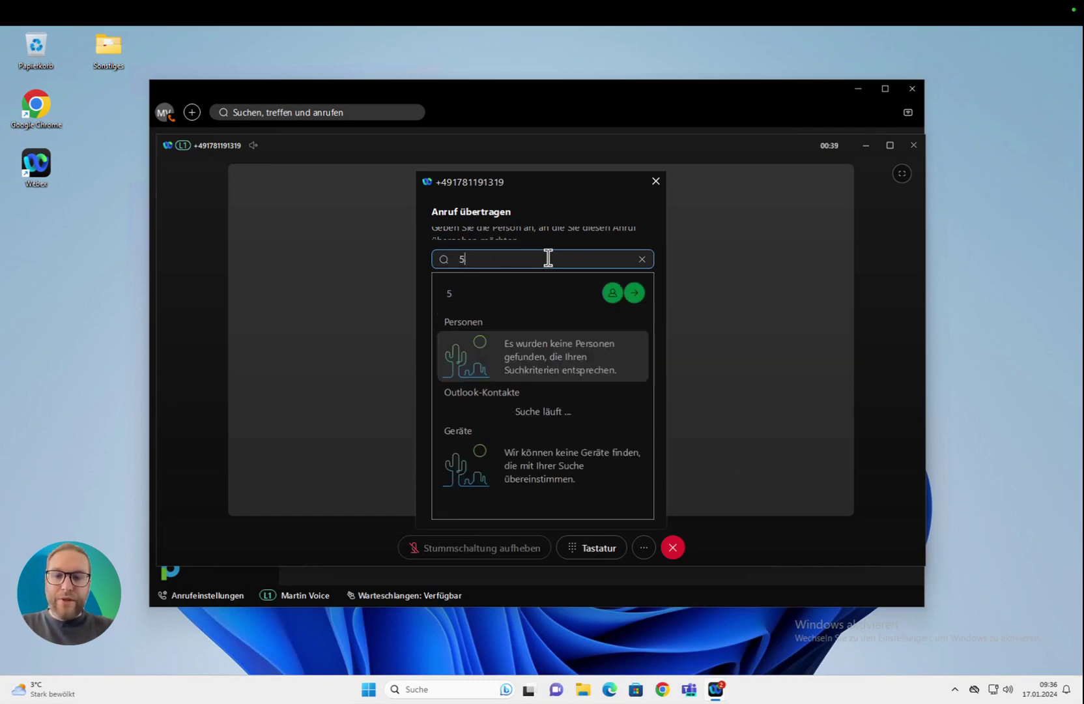
type("14")
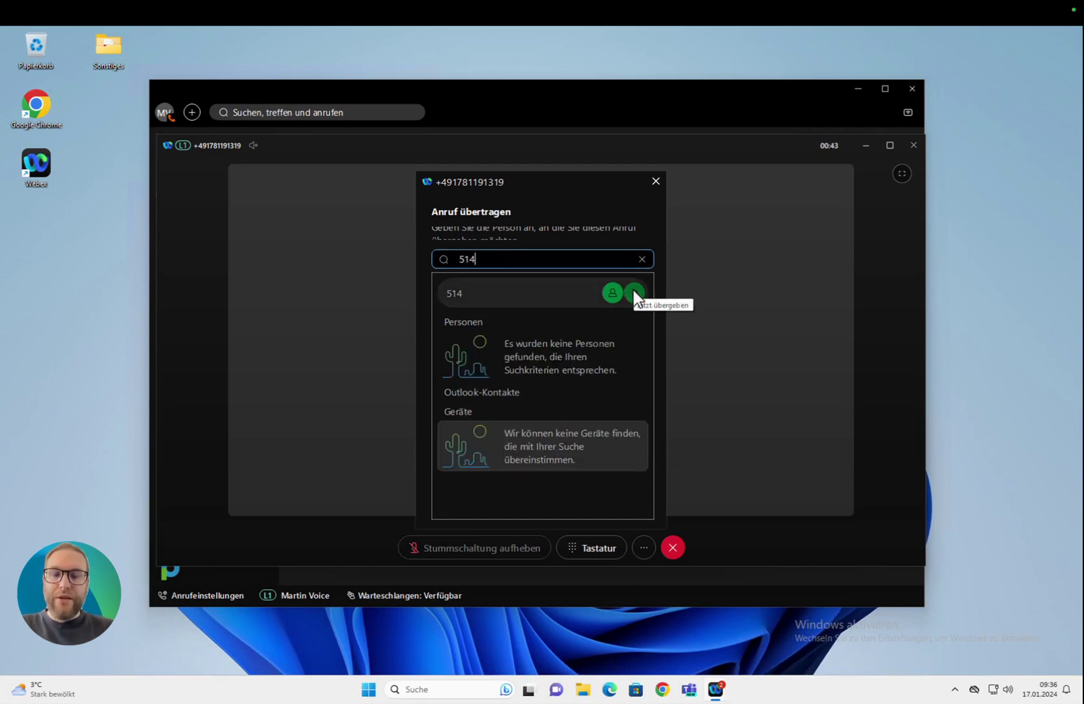
left_click(655, 181)
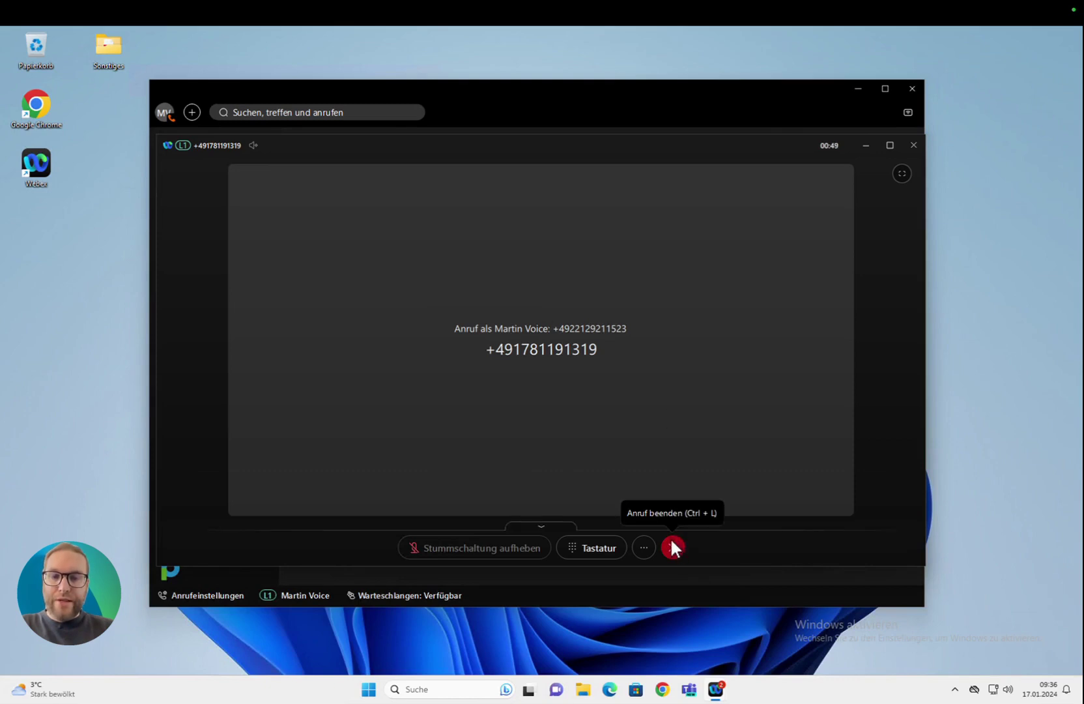
Step: Open and close the in-call Tastatur keypad, then end the call with Anruf beenden
left_click(588, 546)
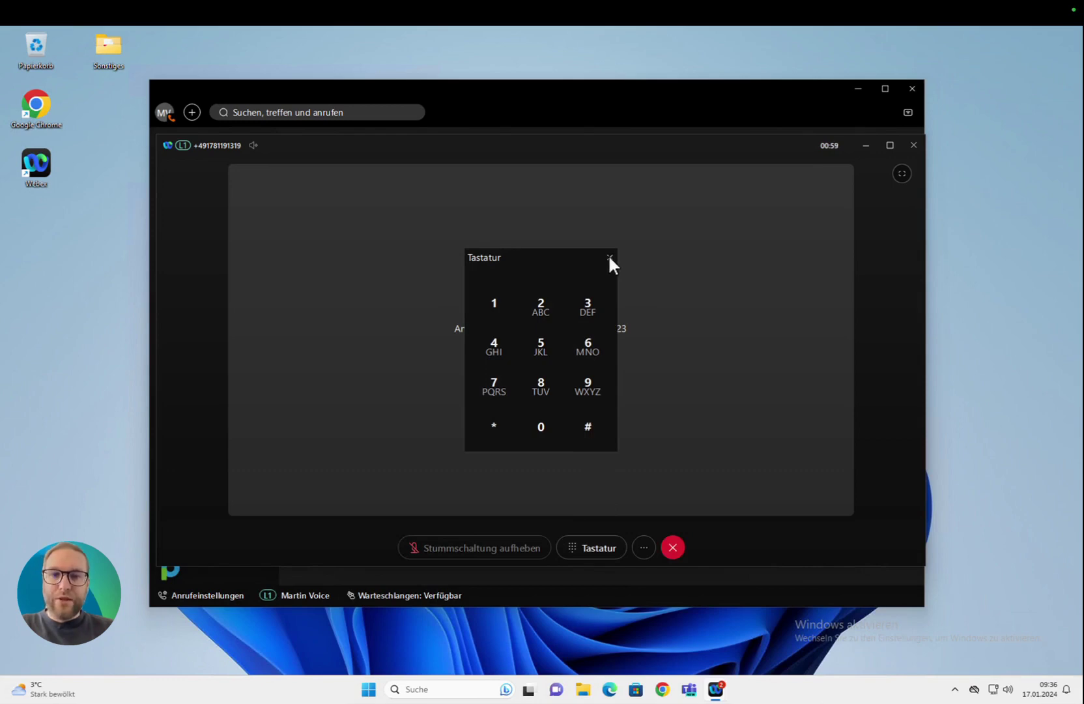
left_click(609, 257)
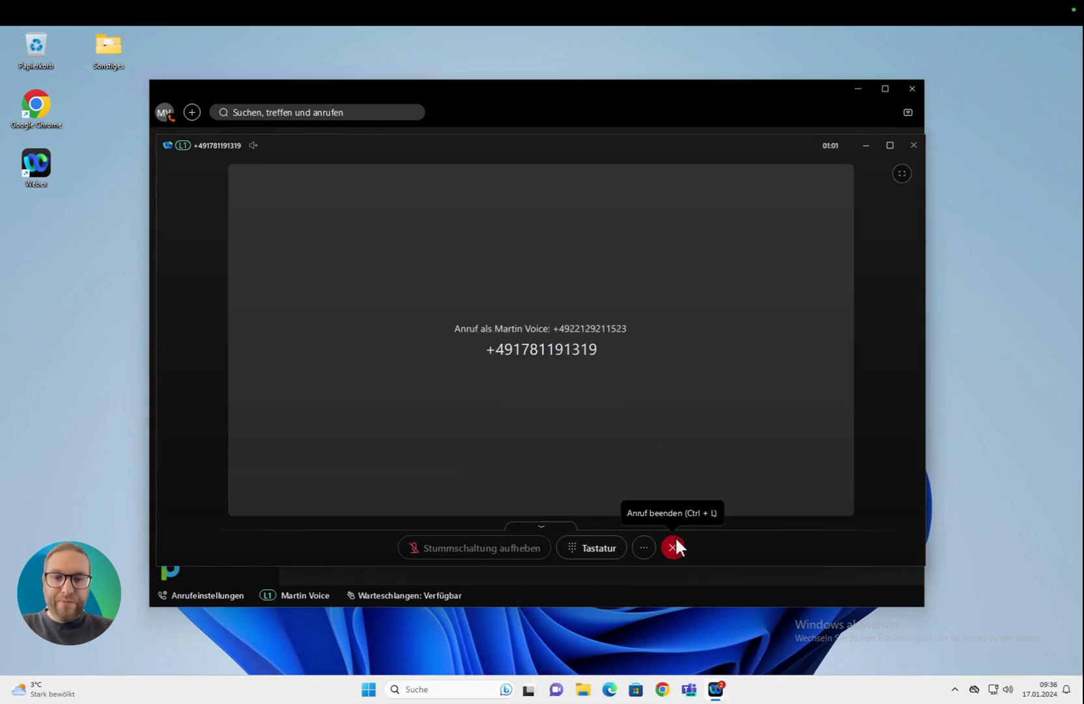
left_click(673, 546)
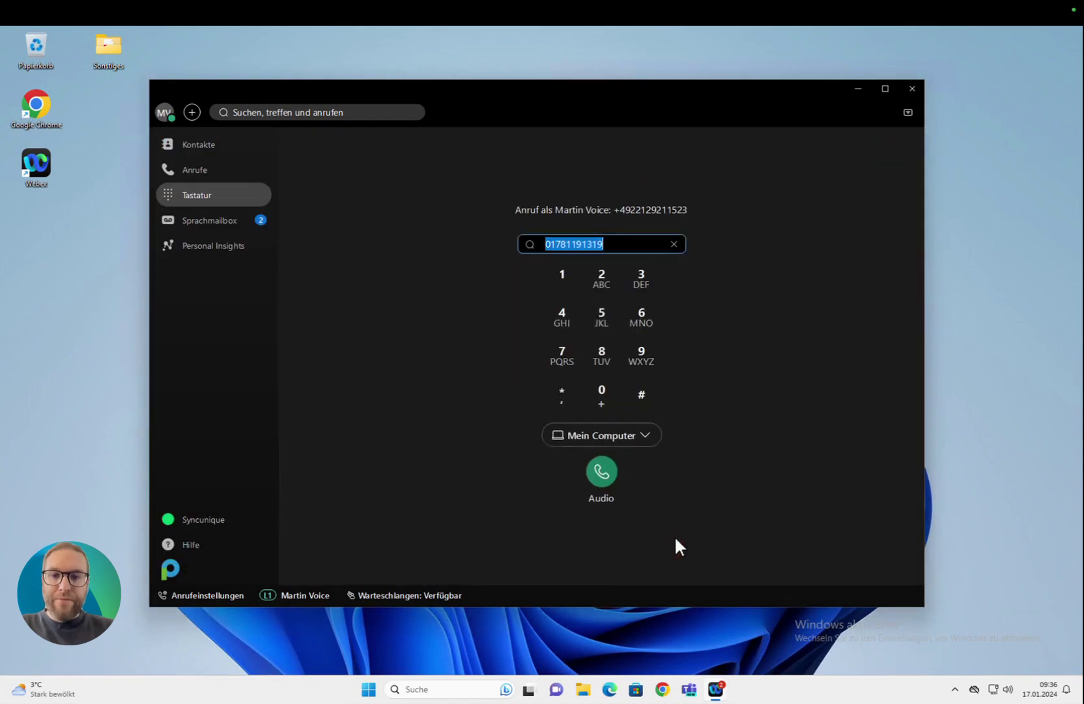
Step: Show the Anrufe call history with recent and missed calls
left_click(208, 167)
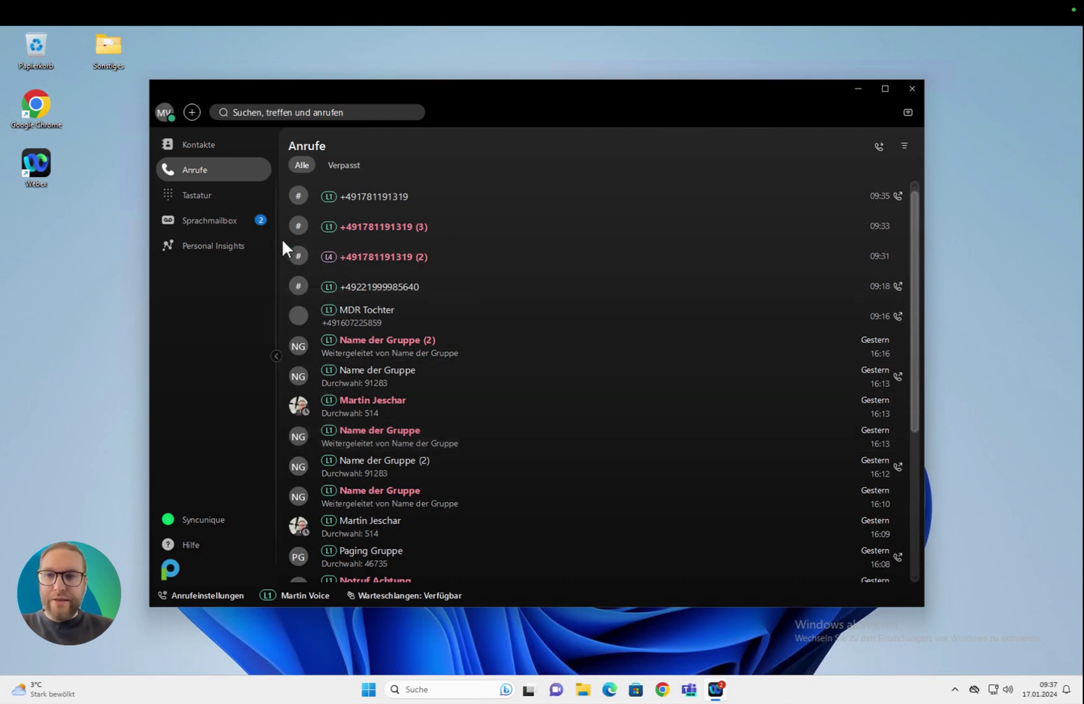
Step: Show the Sprachmailbox inbox listing the three voicemail messages
left_click(235, 215)
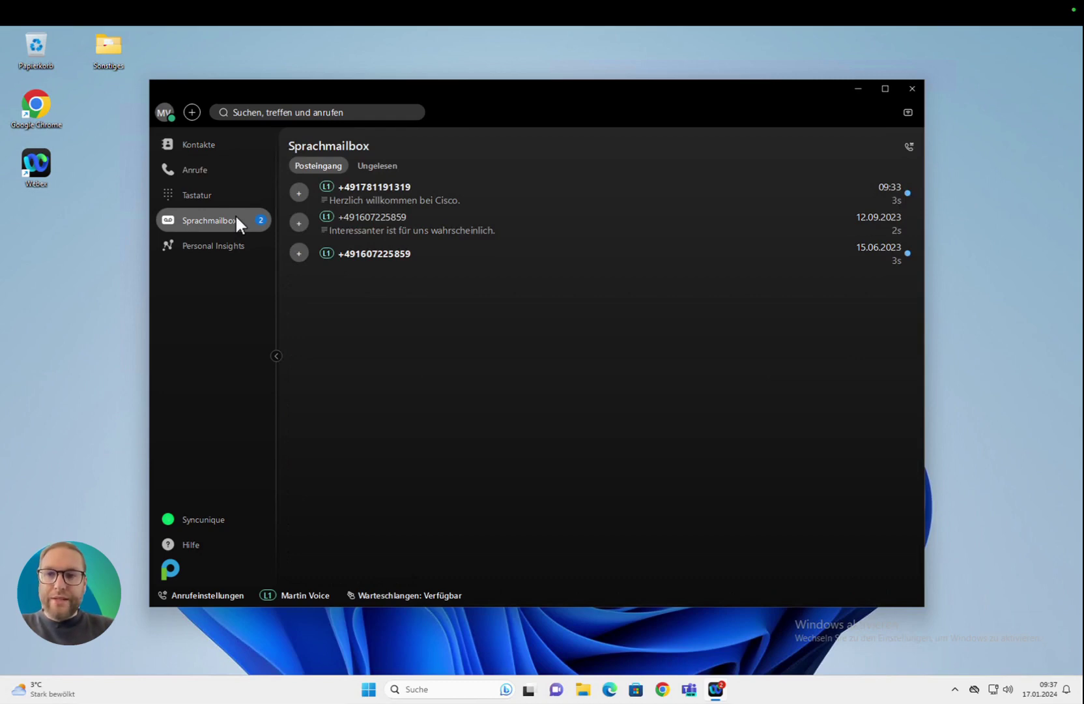
Step: Play and pause the newest voicemail, then show its Voicemaildetails with the transcript
mouse_move(400, 199)
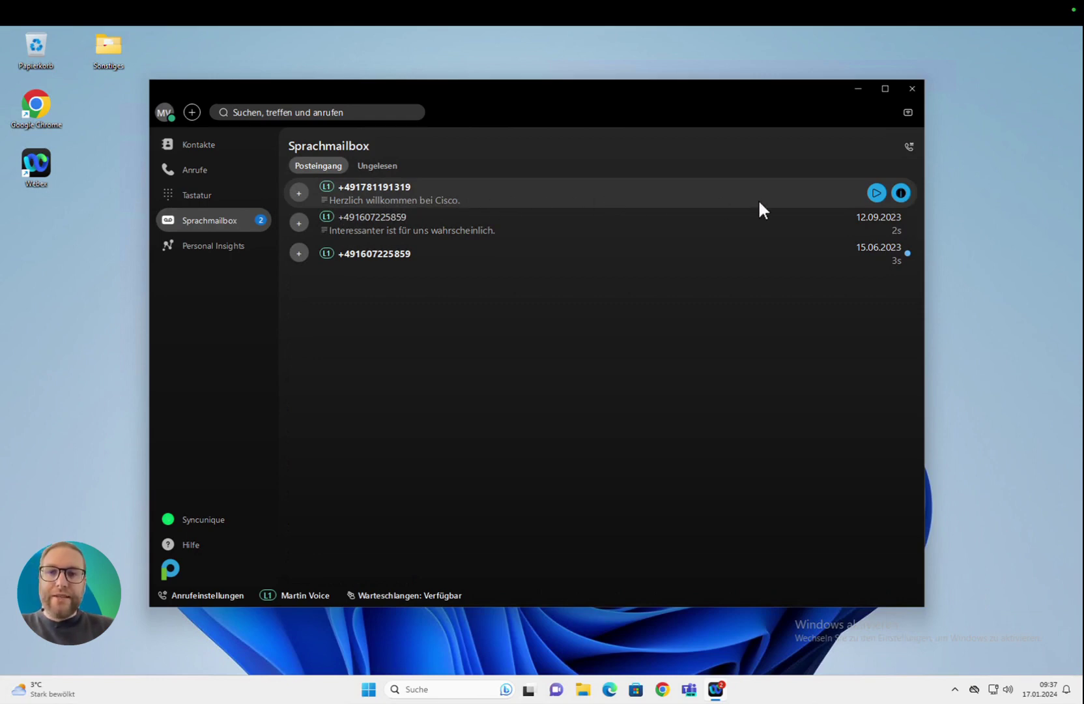
left_click(876, 193)
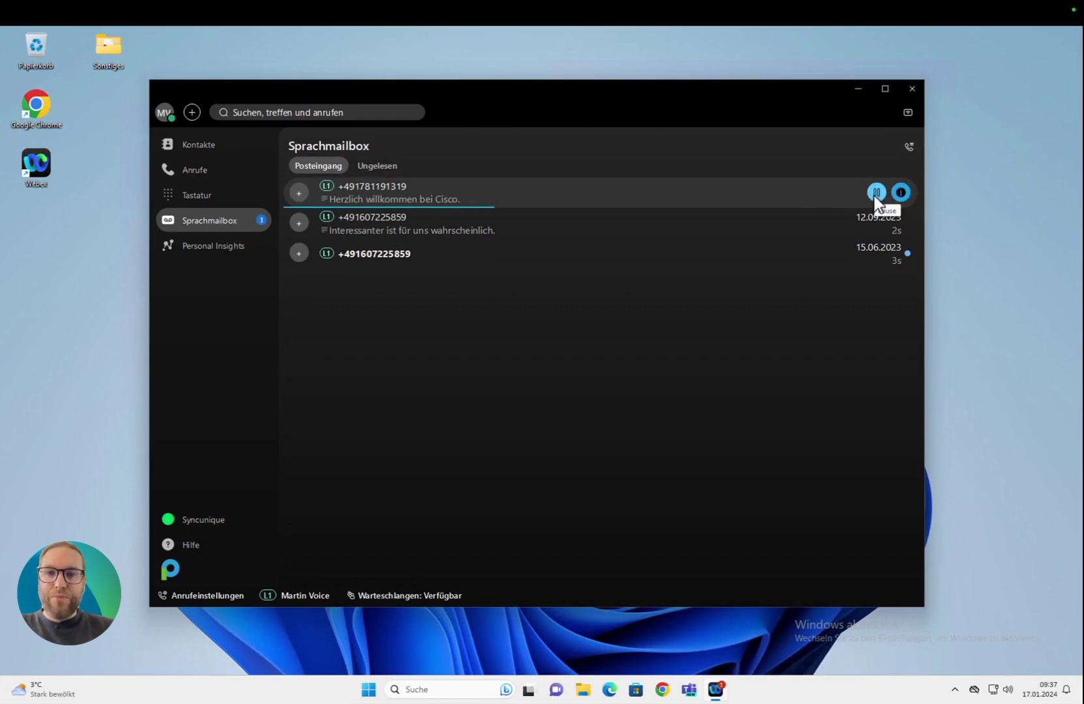
left_click(875, 194)
left_click(901, 191)
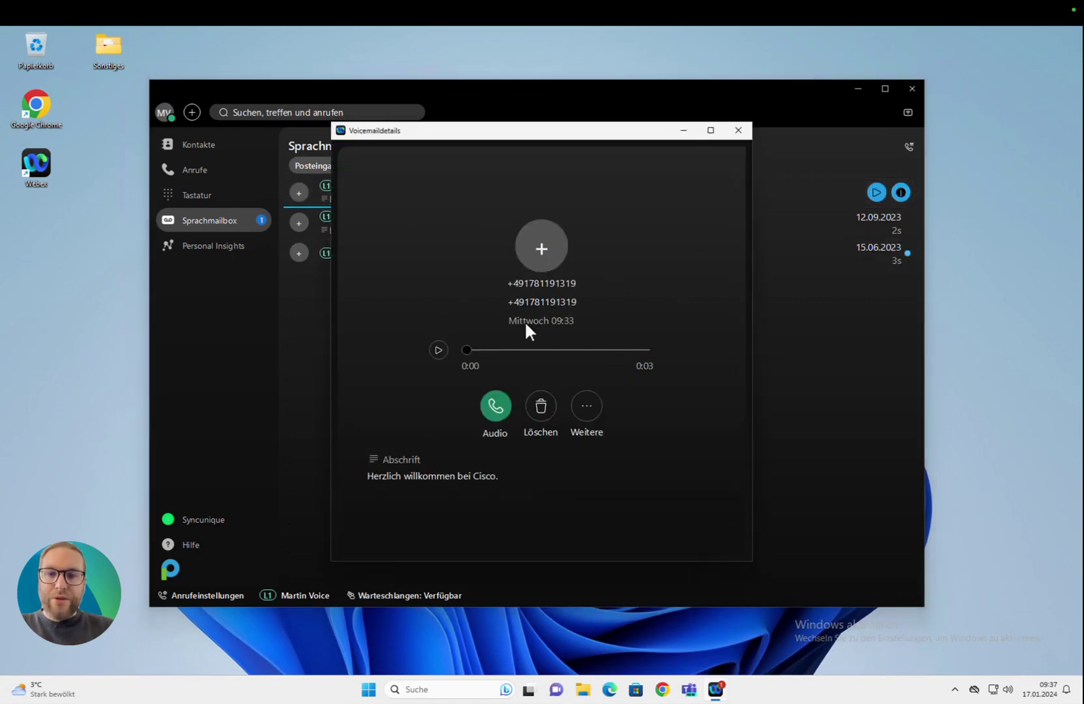
Step: Dismiss the Weitere actions without marking it unread and close the Voicemaildetails window
left_click(584, 407)
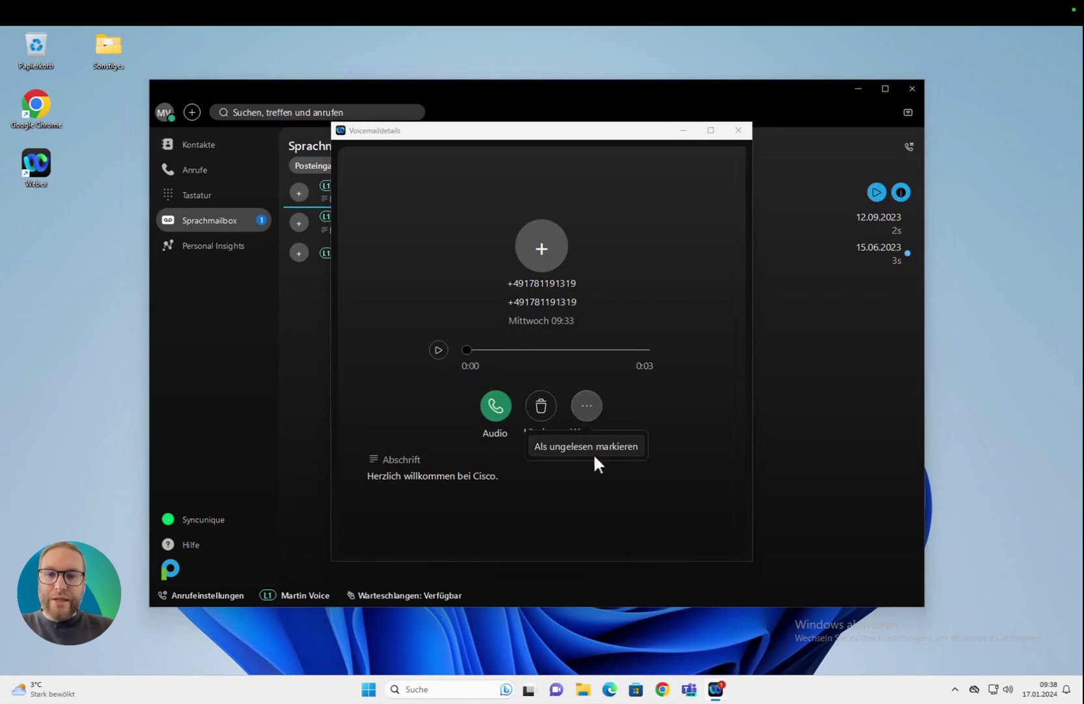
left_click(669, 409)
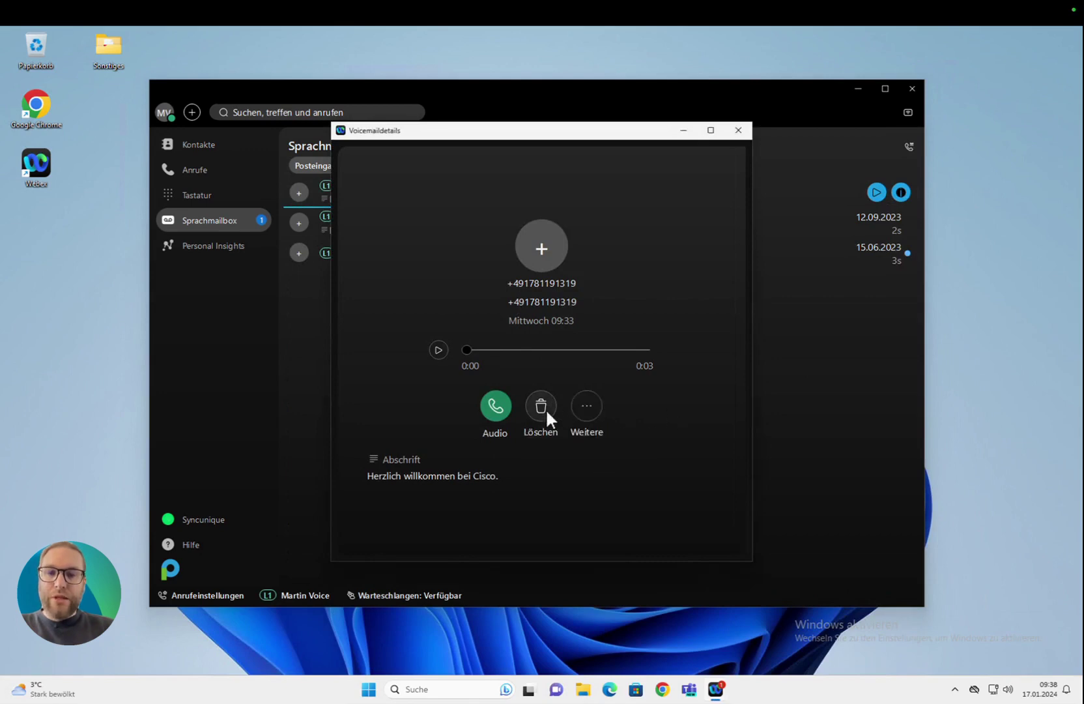
left_click(739, 130)
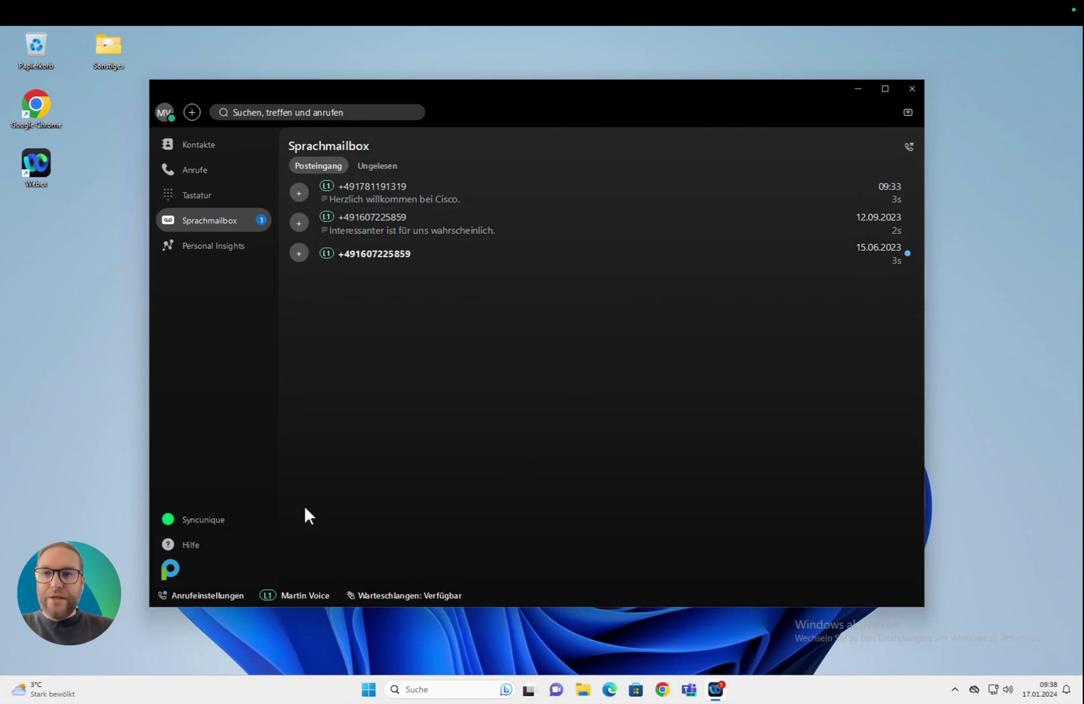
Step: Review the Rufumleitung forwarding options without changes, then answer the incoming call with Antworten
left_click(222, 593)
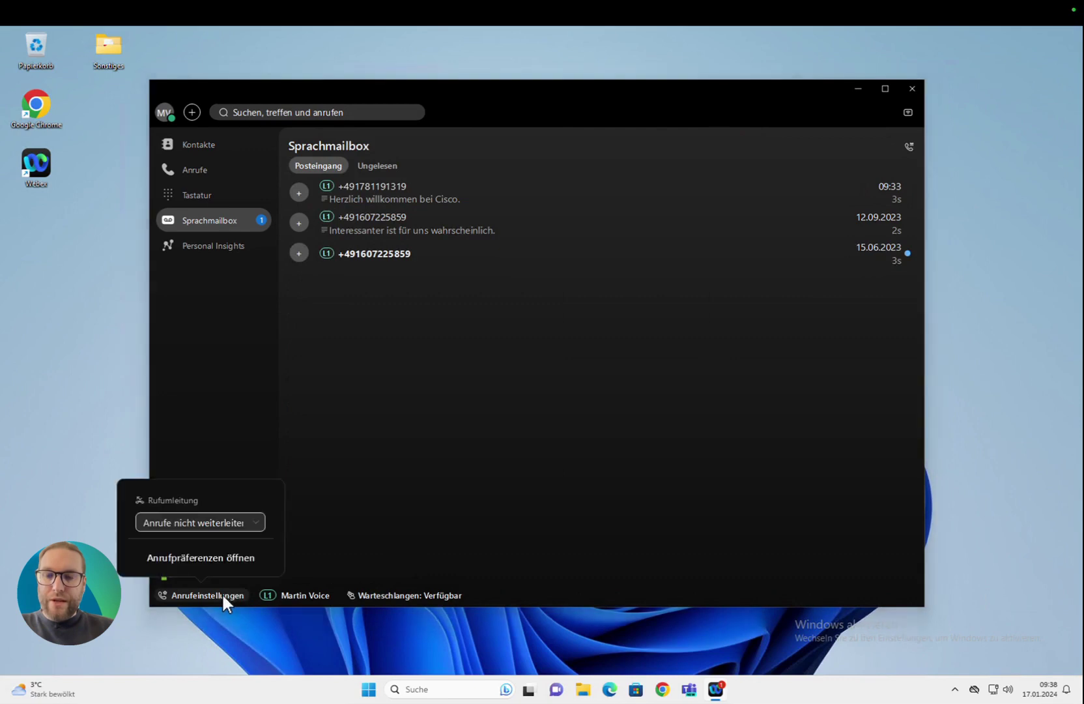
left_click(243, 521)
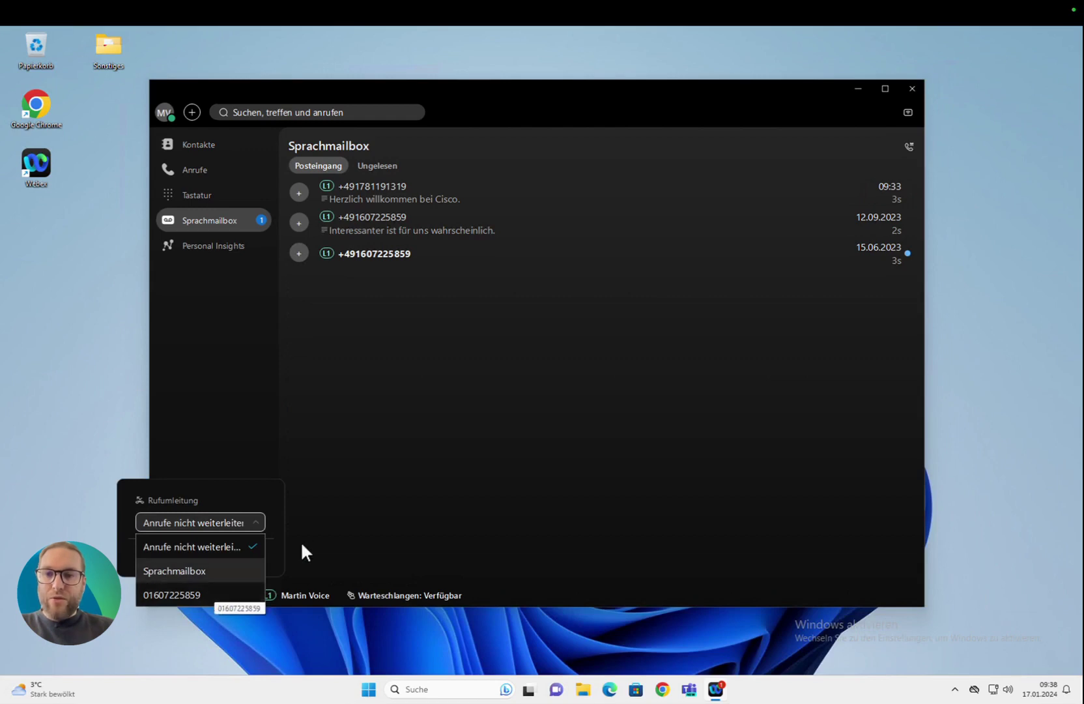
left_click(328, 536)
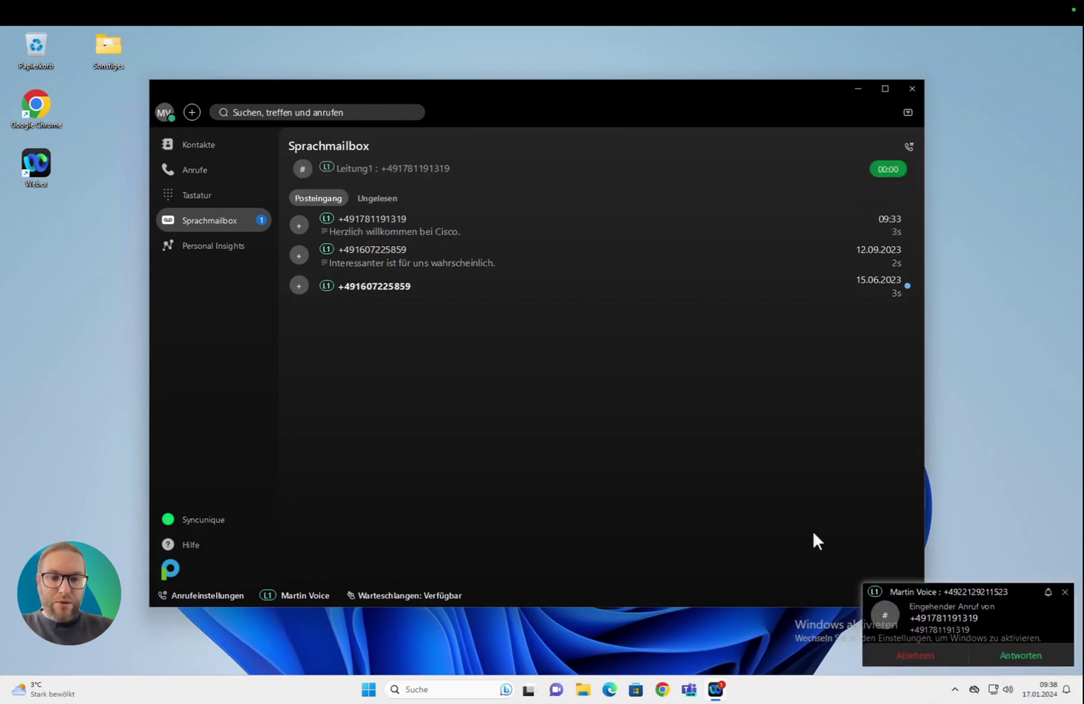
left_click(1017, 655)
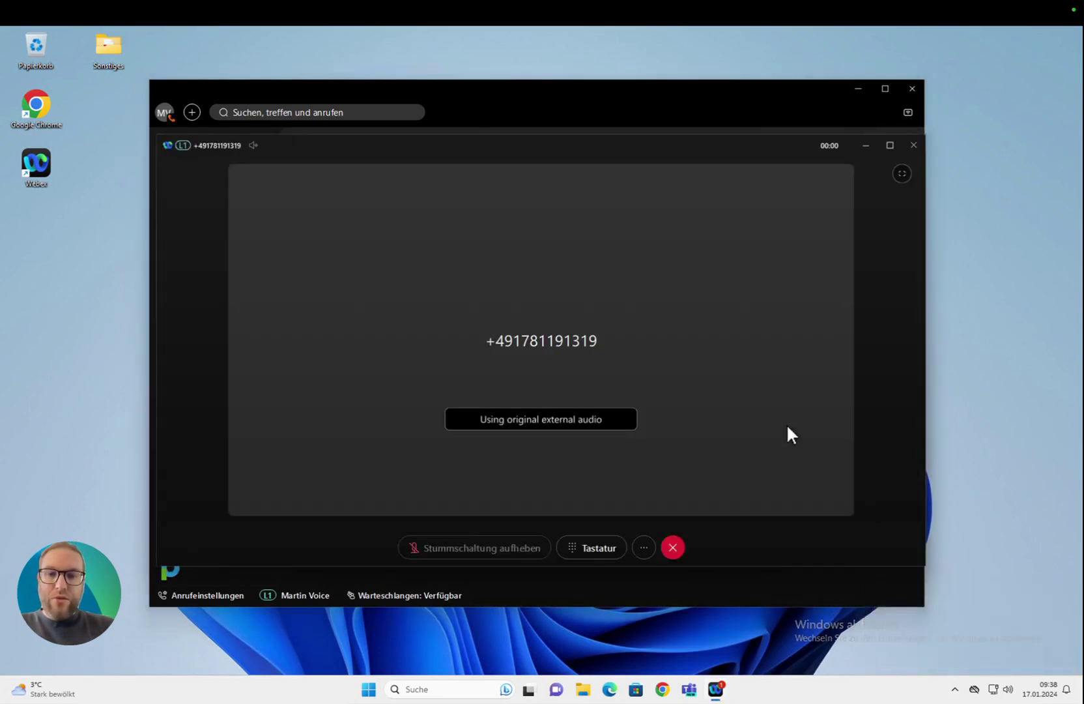